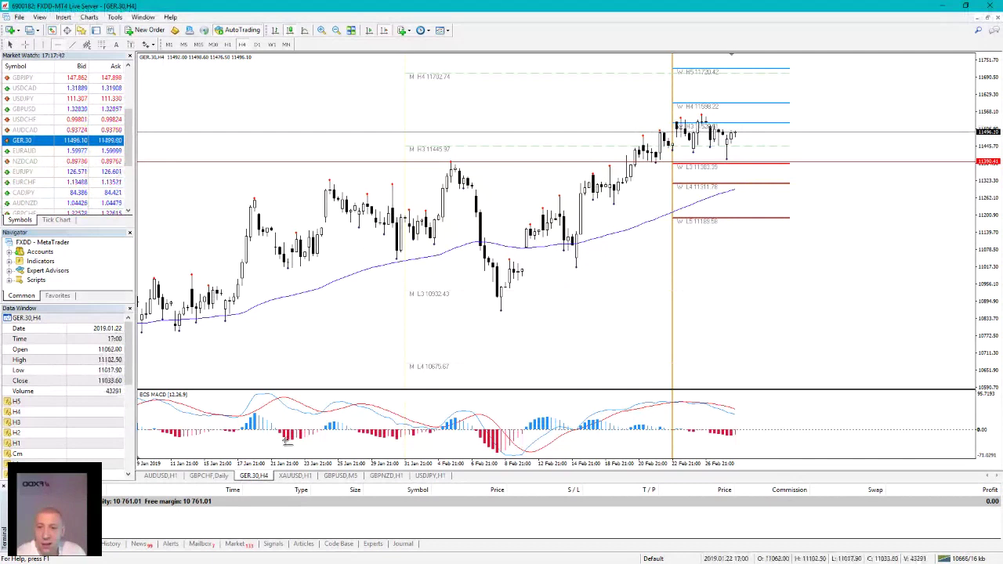
Draw trend lines under the price lows from 22 January 2019 to early February and along the matching MACD lows, removing the stray horizontal line
{"action": "left_click", "coordinate": [366, 440]}
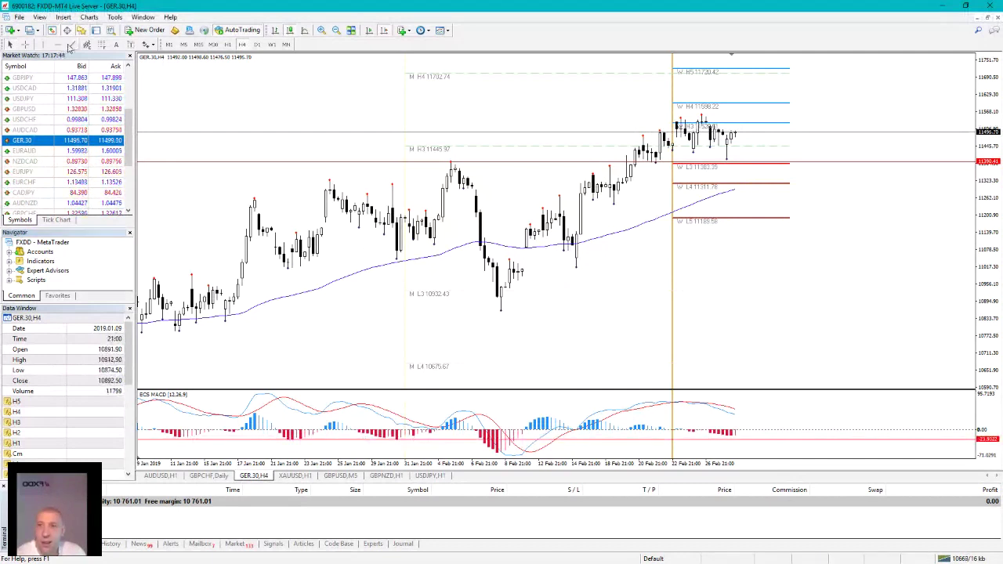
{"action": "left_click_drag", "start_coordinate": [290, 268], "coordinate": [439, 254]}
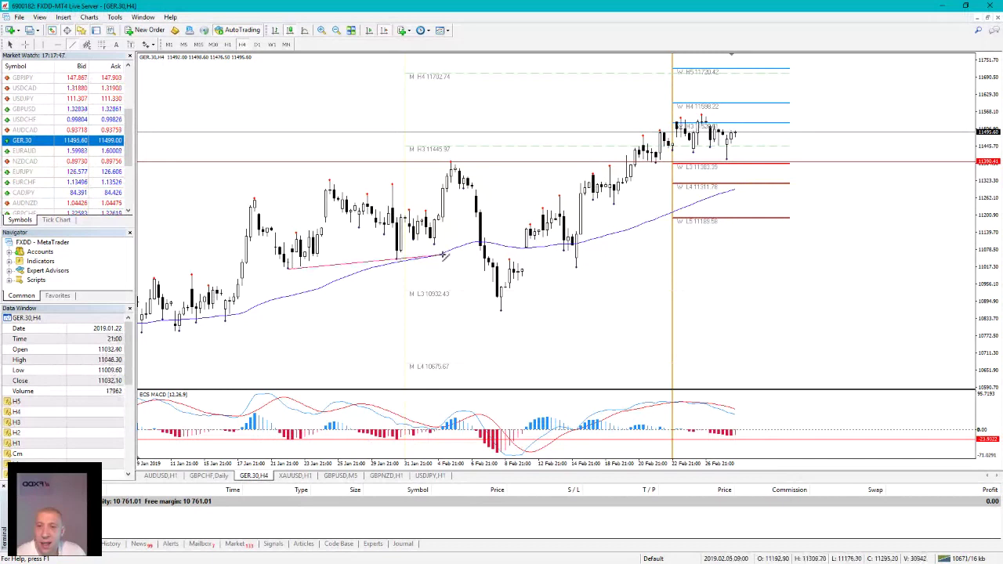
{"action": "double_click", "coordinate": [355, 439]}
{"action": "key", "text": "Delete"}
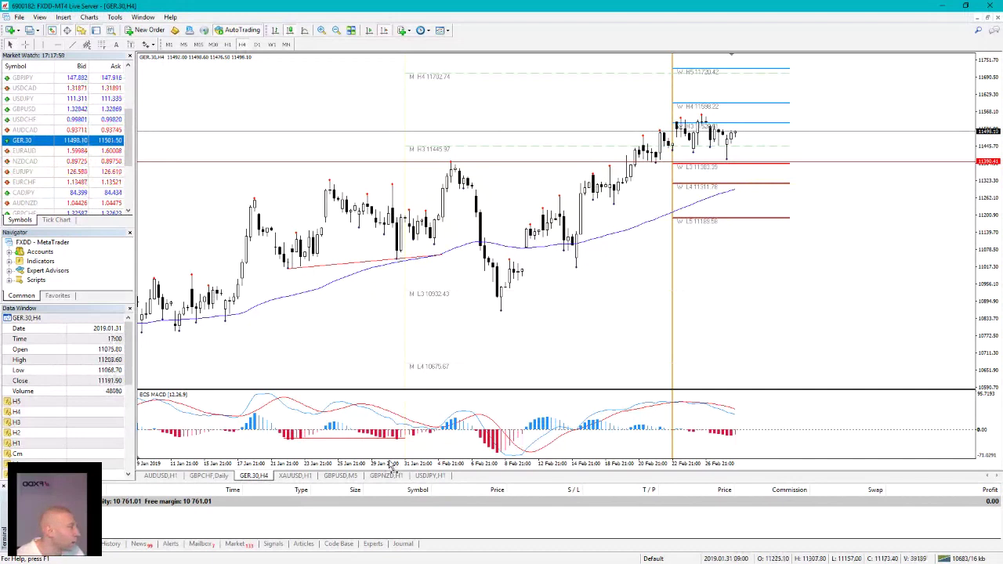
Draw a trend line connecting the 10 December 2018 price low to the 27 December 2018 low
{"action": "left_click_drag", "start_coordinate": [391, 464], "coordinate": [938, 464]}
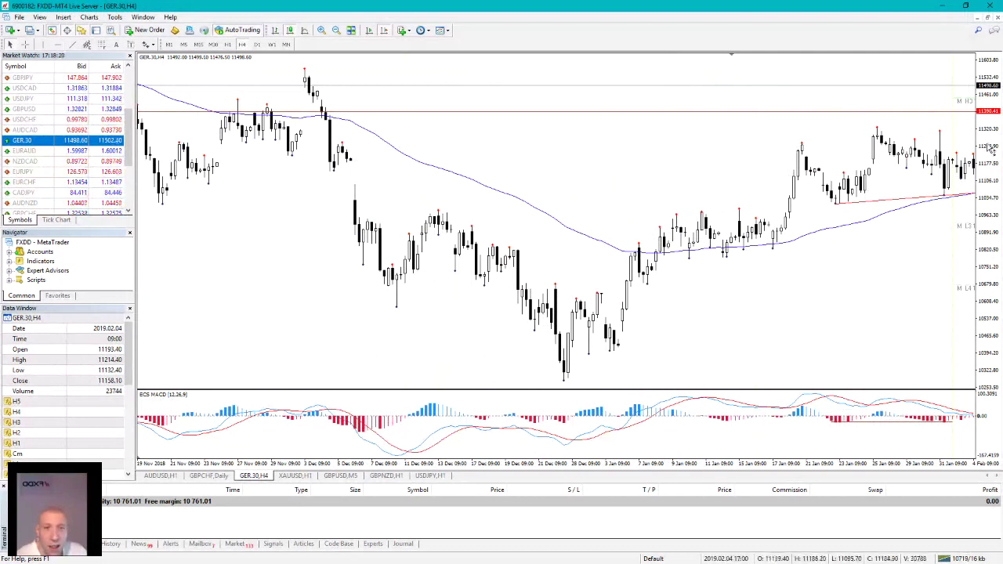
{"action": "left_click_drag", "start_coordinate": [992, 149], "coordinate": [991, 168]}
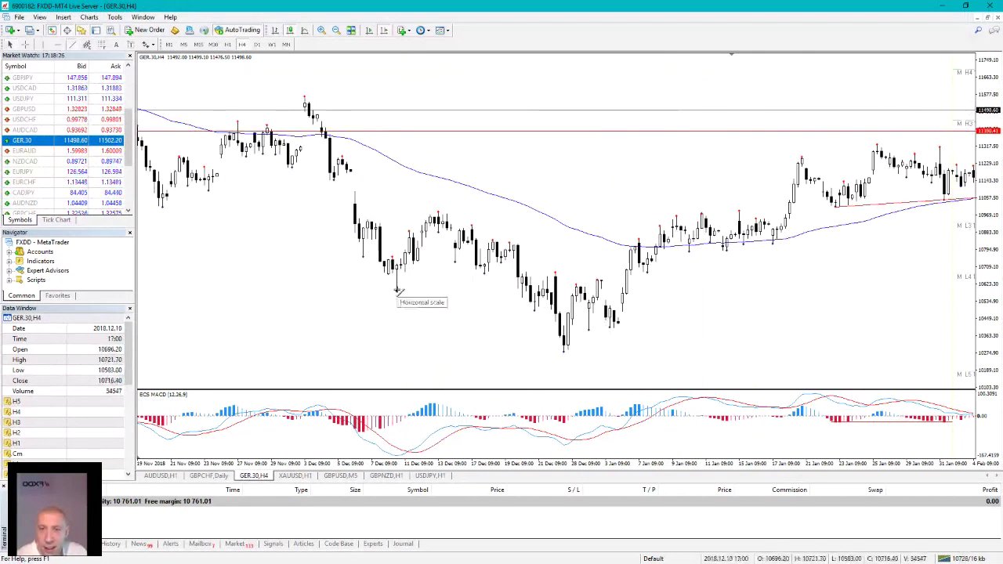
{"action": "mouse_move", "coordinate": [413, 303]}
{"action": "left_mouse_down"}
{"action": "mouse_move", "coordinate": [563, 352]}
{"action": "mouse_move", "coordinate": [531, 337]}
{"action": "left_mouse_up"}
Mark 2018.12.10 17:00 and 2018.12.27 17:00 with vertical lines, and connect the MACD histogram lows between them with a trend line
{"action": "left_click", "coordinate": [43, 45]}
{"action": "left_click_drag", "start_coordinate": [389, 205], "coordinate": [398, 204]}
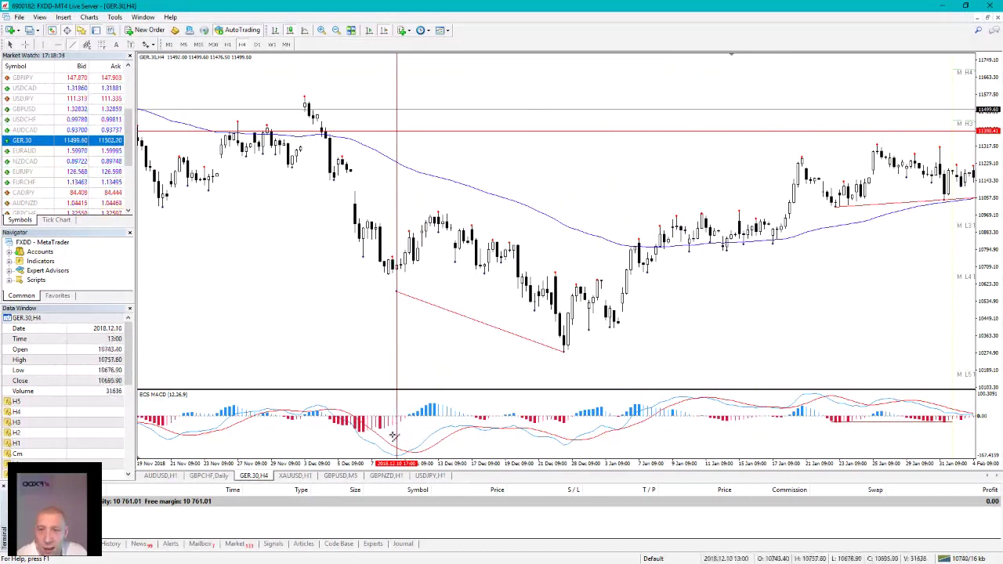
{"action": "left_click_drag", "start_coordinate": [399, 424], "coordinate": [564, 424]}
{"action": "left_click", "coordinate": [41, 45]}
{"action": "left_click", "coordinate": [565, 273]}
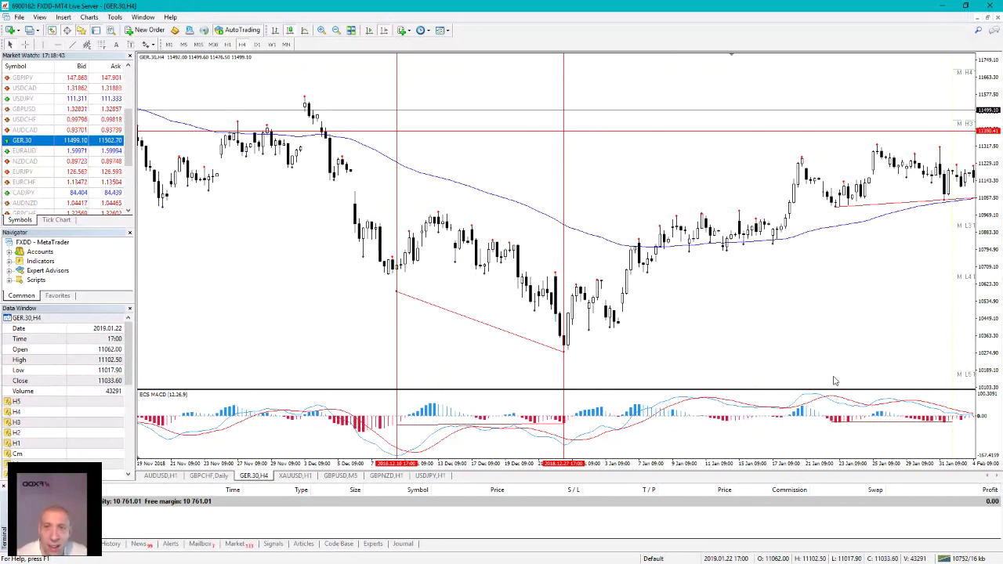
Delete both vertical lines at the 10 and 27 December lows
{"action": "key", "text": "Delete"}
{"action": "double_click", "coordinate": [564, 115]}
{"action": "key", "text": "Delete"}
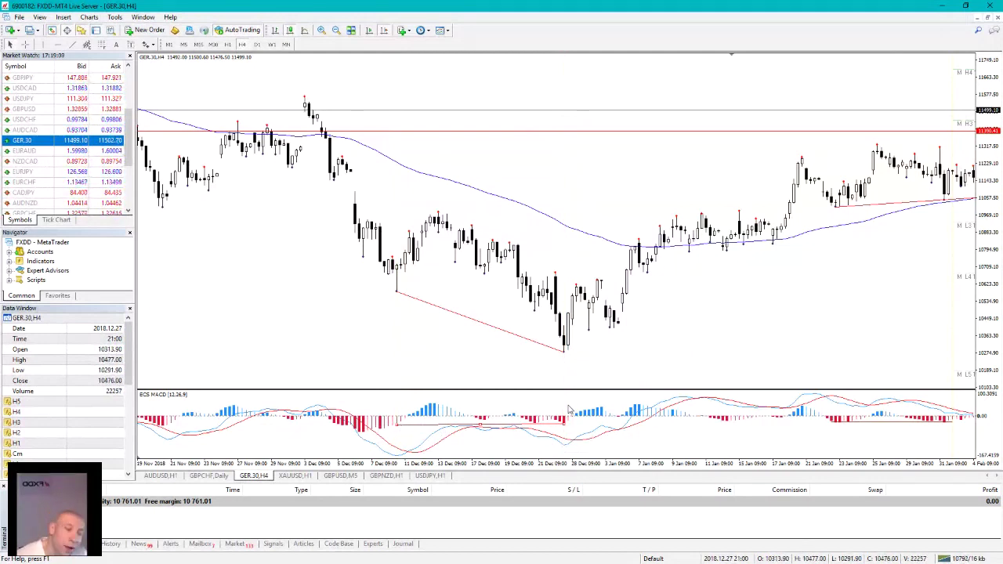
Edit the ecs.camarilla-pro indicator's settings so that its historical levels are plotted across the GER.30 H4 chart
{"action": "mouse_move", "coordinate": [561, 338]}
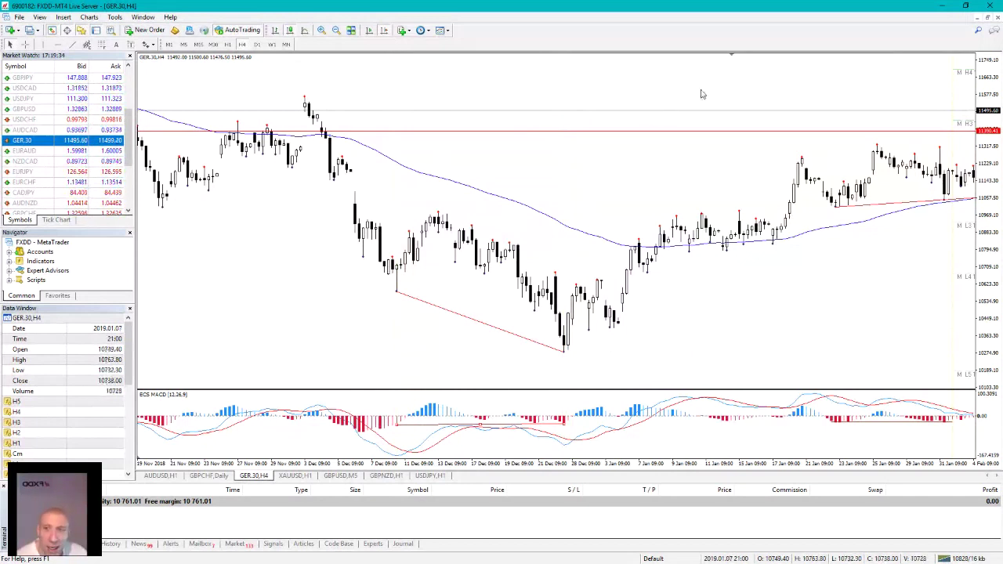
{"action": "left_click_drag", "start_coordinate": [982, 298], "coordinate": [984, 312]}
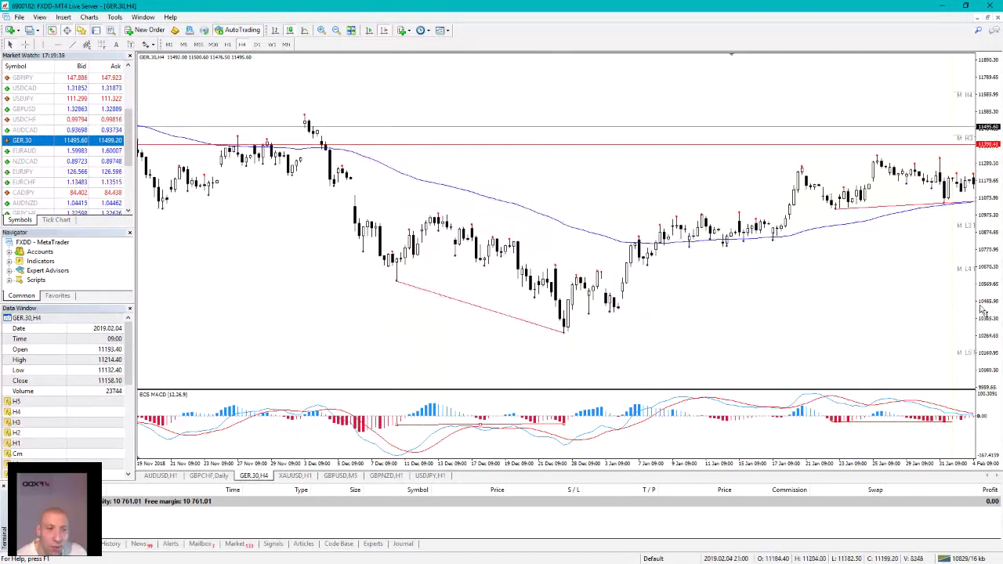
{"action": "left_click_drag", "start_coordinate": [883, 424], "coordinate": [843, 416]}
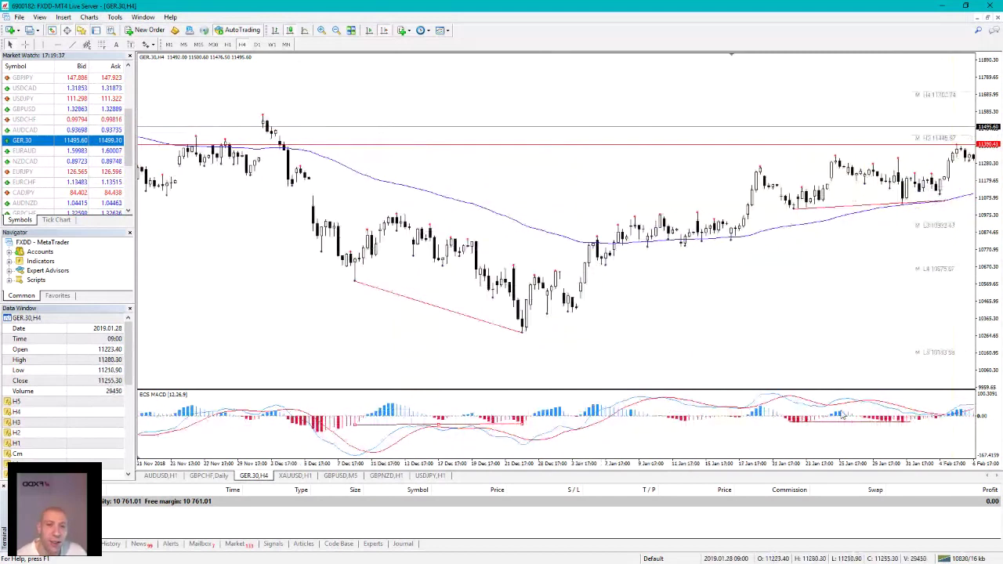
{"action": "right_click", "coordinate": [510, 91]}
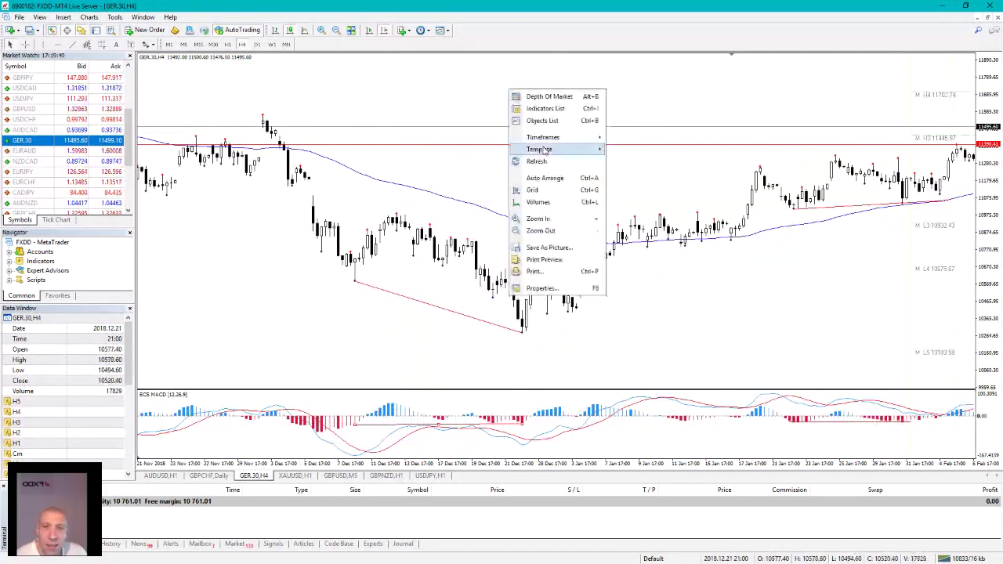
{"action": "left_click", "coordinate": [544, 108]}
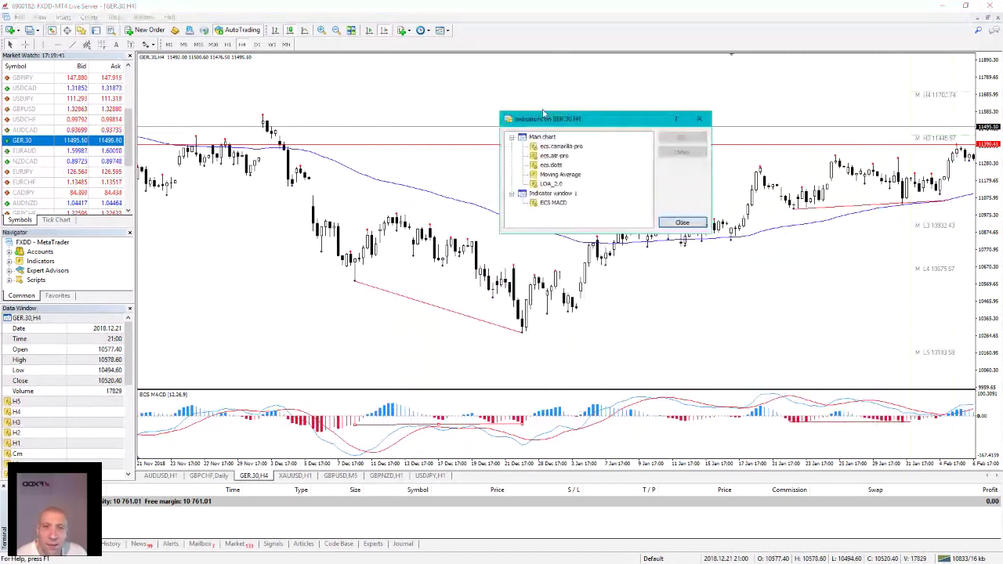
{"action": "left_click", "coordinate": [561, 147]}
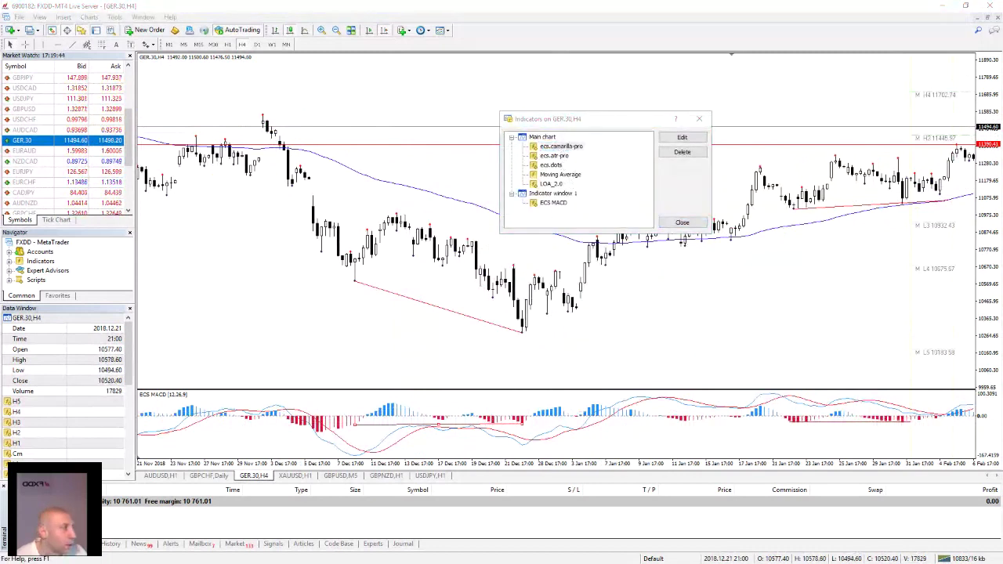
{"action": "double_click", "coordinate": [379, 148]}
{"action": "left_click", "coordinate": [362, 163]}
{"action": "left_click", "coordinate": [428, 236]}
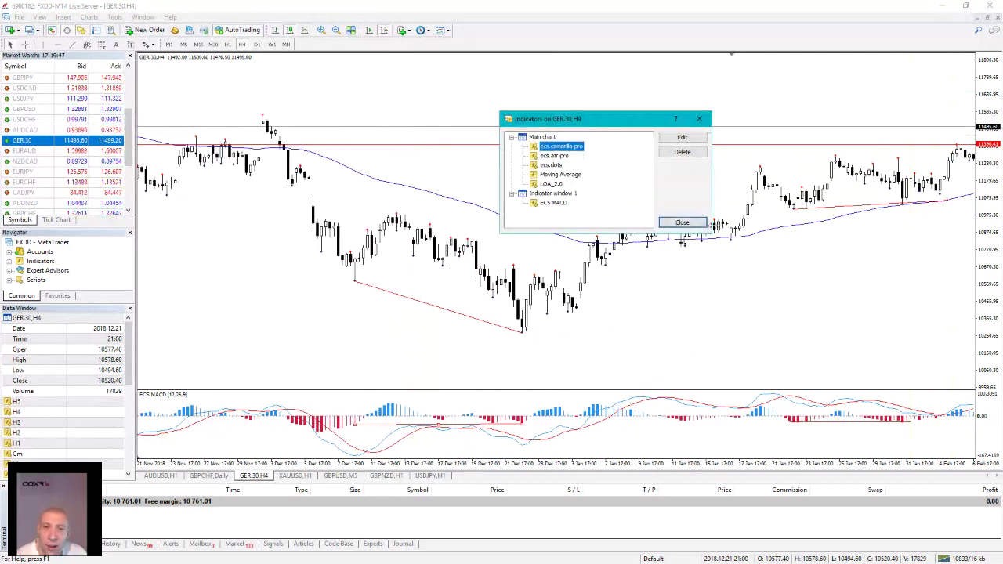
{"action": "left_click", "coordinate": [700, 223]}
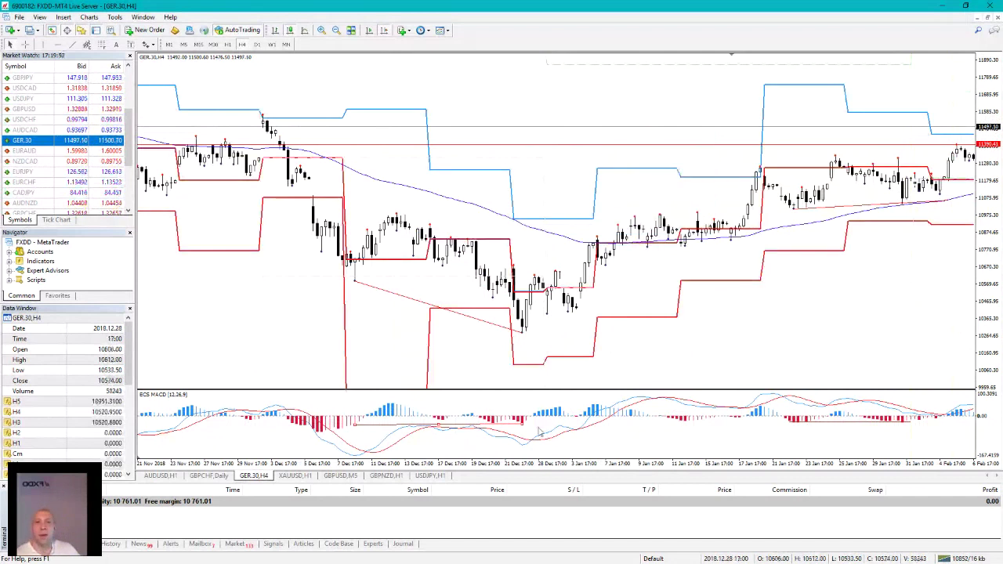
Draw a descending trend line from the 3 December 2018 high across the late-December candles to early January 2019
{"action": "mouse_move", "coordinate": [527, 370]}
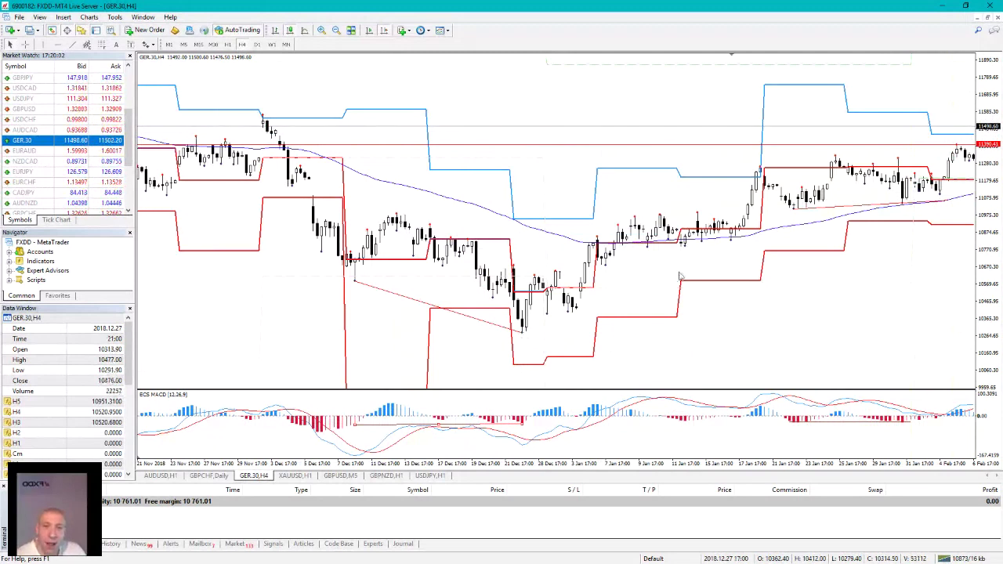
{"action": "double_click", "coordinate": [990, 210]}
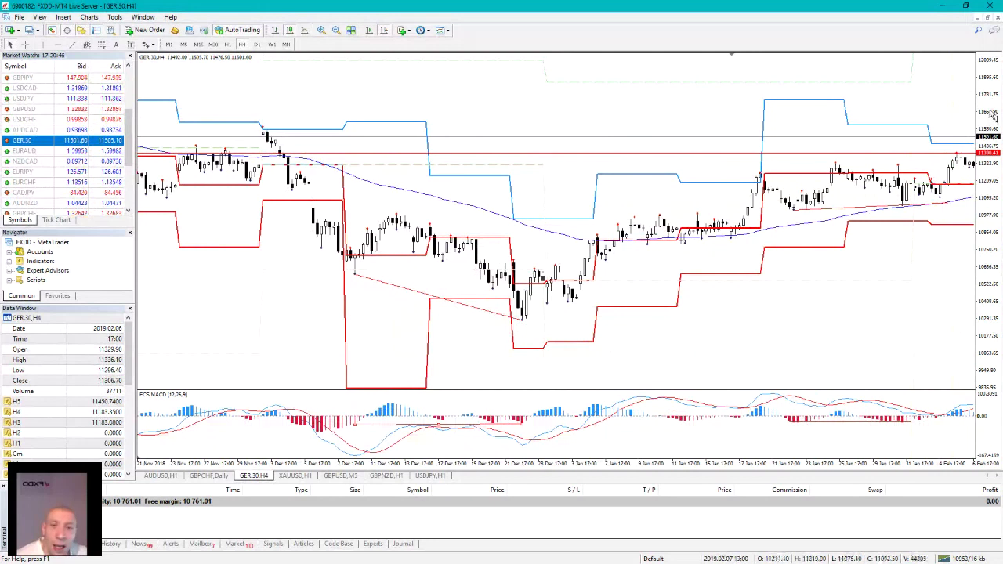
{"action": "left_click_drag", "start_coordinate": [993, 116], "coordinate": [993, 140]}
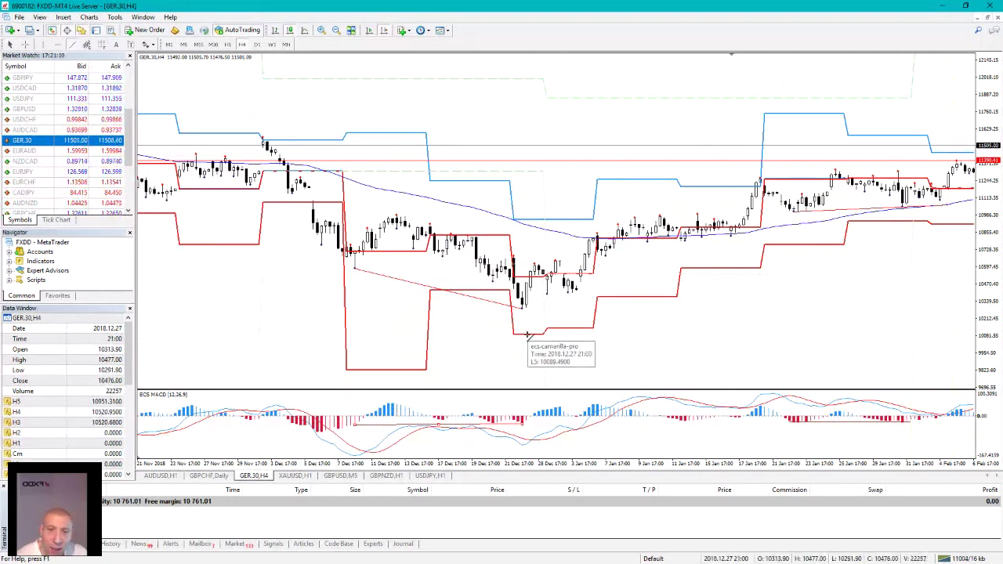
{"action": "mouse_move", "coordinate": [530, 337]}
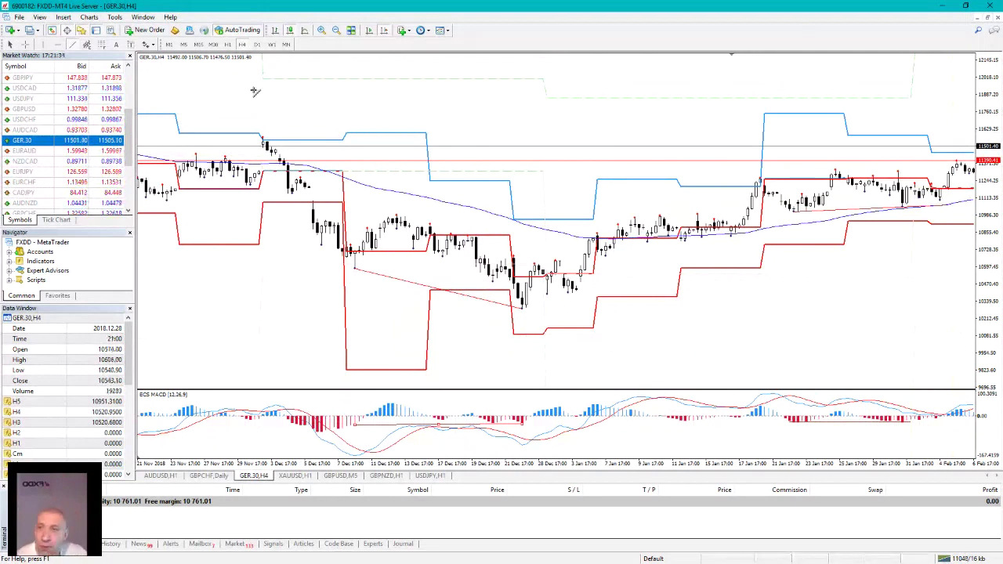
{"action": "left_click", "coordinate": [72, 46]}
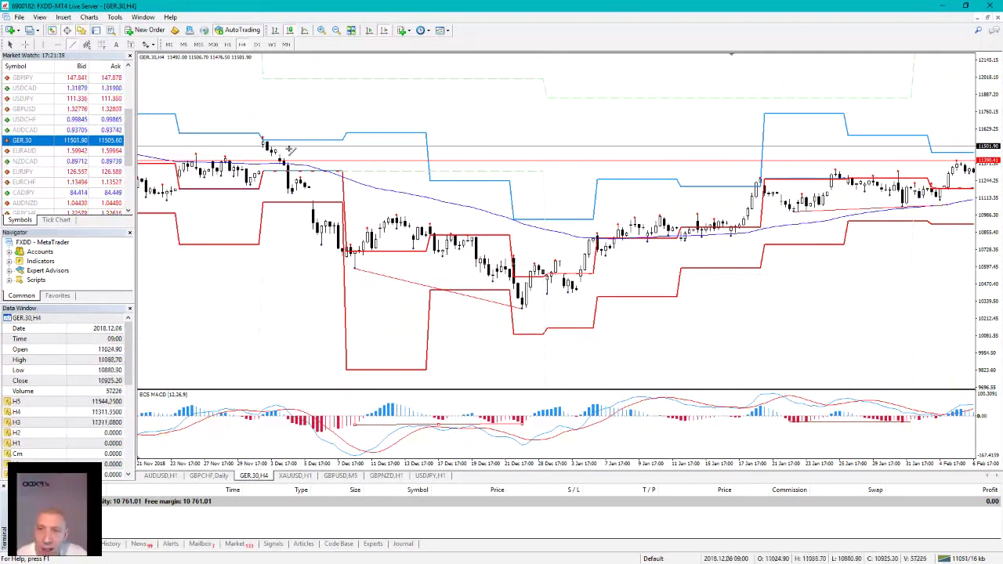
{"action": "left_click_drag", "start_coordinate": [264, 141], "coordinate": [644, 313]}
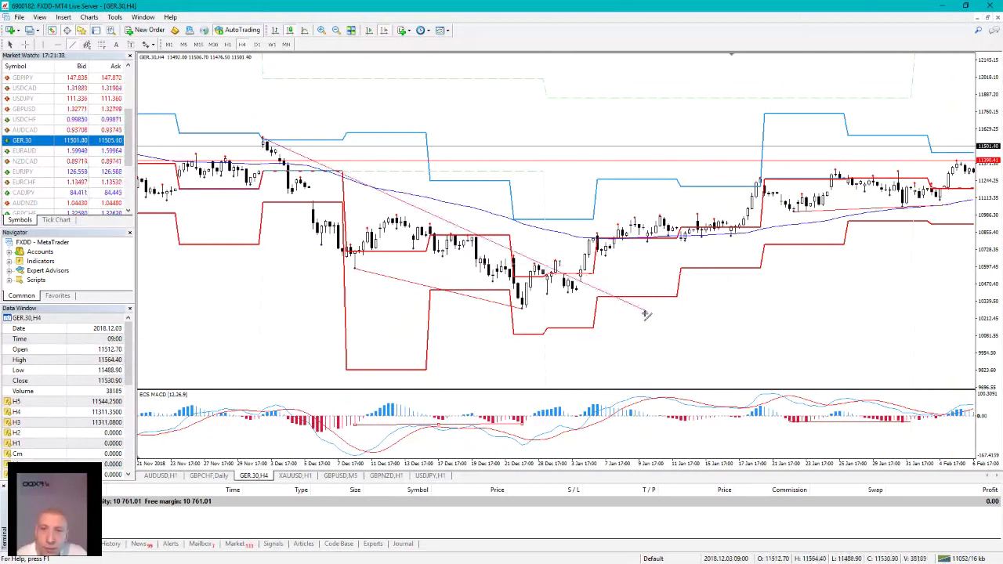
{"action": "left_click_drag", "start_coordinate": [644, 314], "coordinate": [623, 308]}
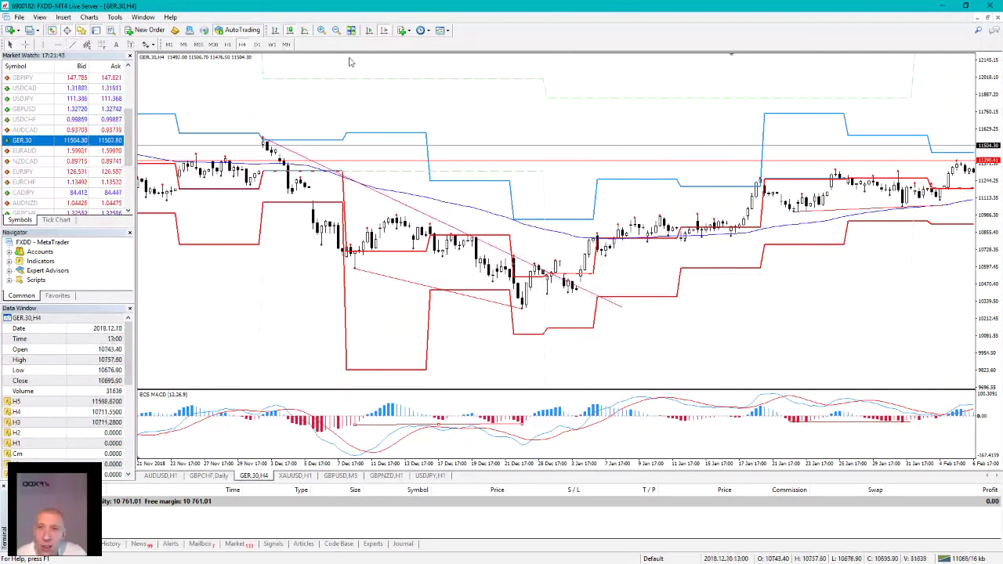
Place a vertical line at 2018.12.28 13:00, where price meets the descending trend line
{"action": "left_click", "coordinate": [45, 45]}
{"action": "left_click", "coordinate": [531, 373]}
{"action": "left_click_drag", "start_coordinate": [530, 373], "coordinate": [535, 377]}
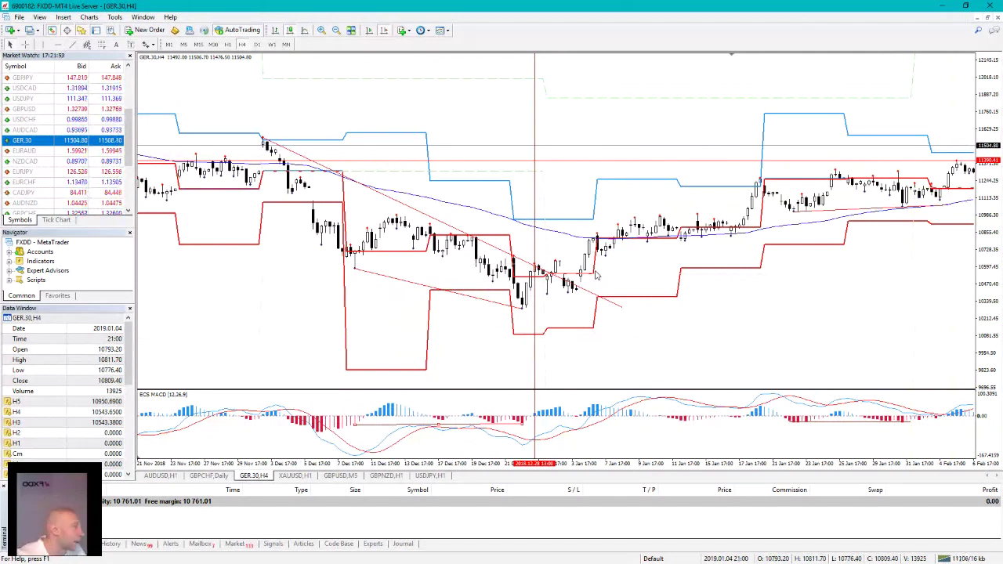
Format the December trend line in the MACD window as blue with a thicker line
{"action": "key", "text": "alt+Tab"}
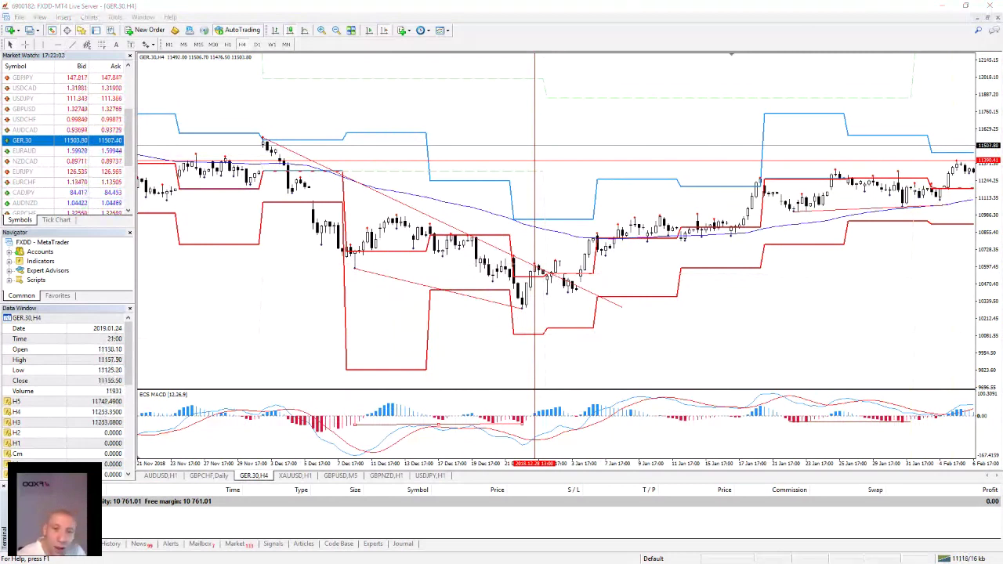
{"action": "left_click", "coordinate": [576, 289]}
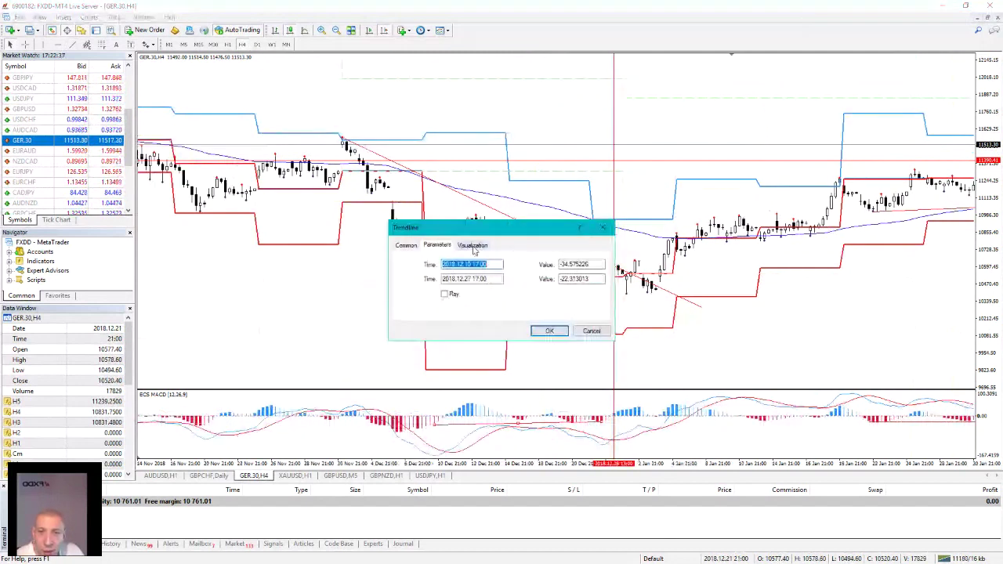
{"action": "left_click", "coordinate": [406, 245]}
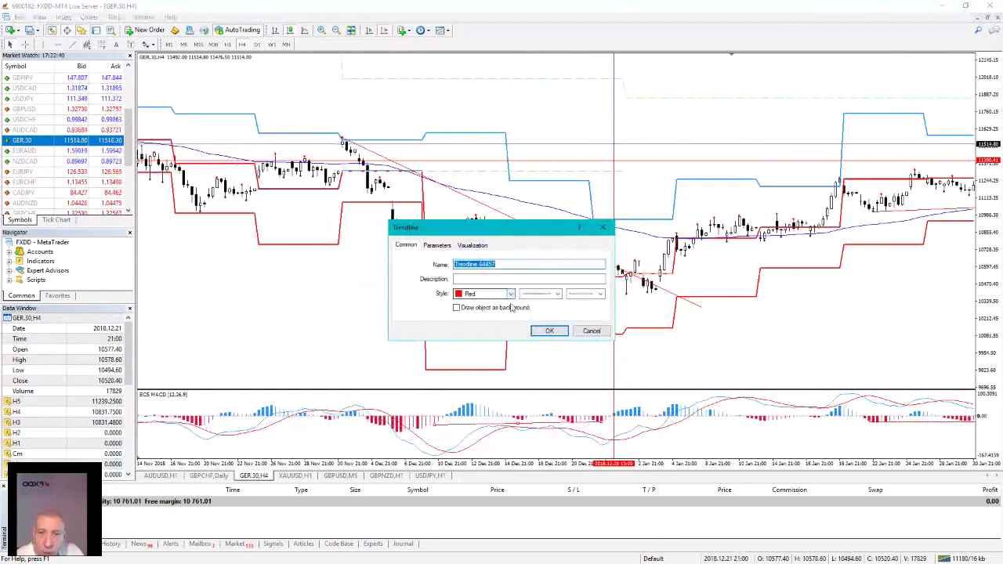
{"action": "left_click", "coordinate": [511, 294]}
{"action": "left_click", "coordinate": [506, 357]}
{"action": "left_click", "coordinate": [556, 295]}
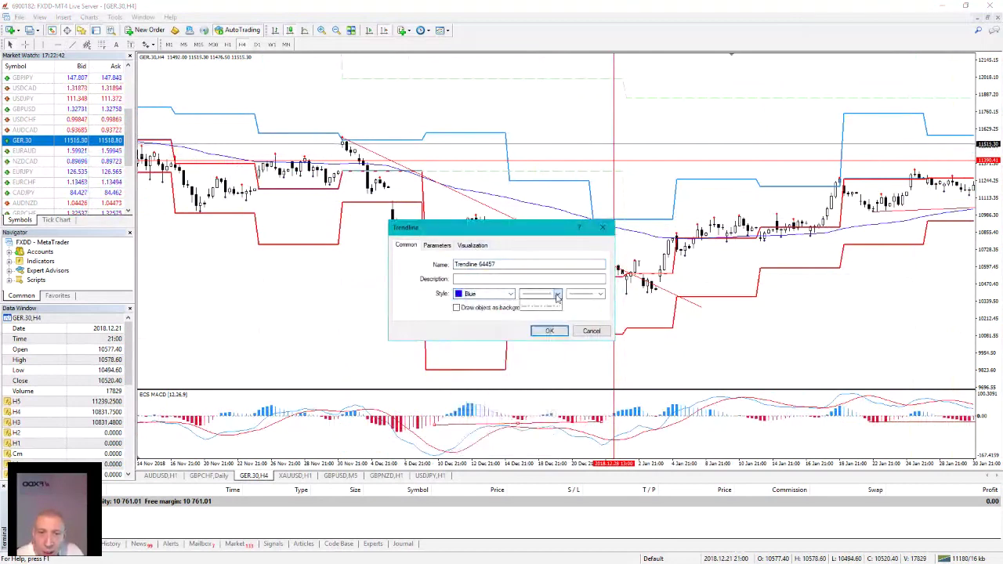
{"action": "left_click", "coordinate": [600, 295]}
{"action": "left_click", "coordinate": [600, 293]}
{"action": "left_click", "coordinate": [584, 322]}
{"action": "left_click", "coordinate": [549, 330]}
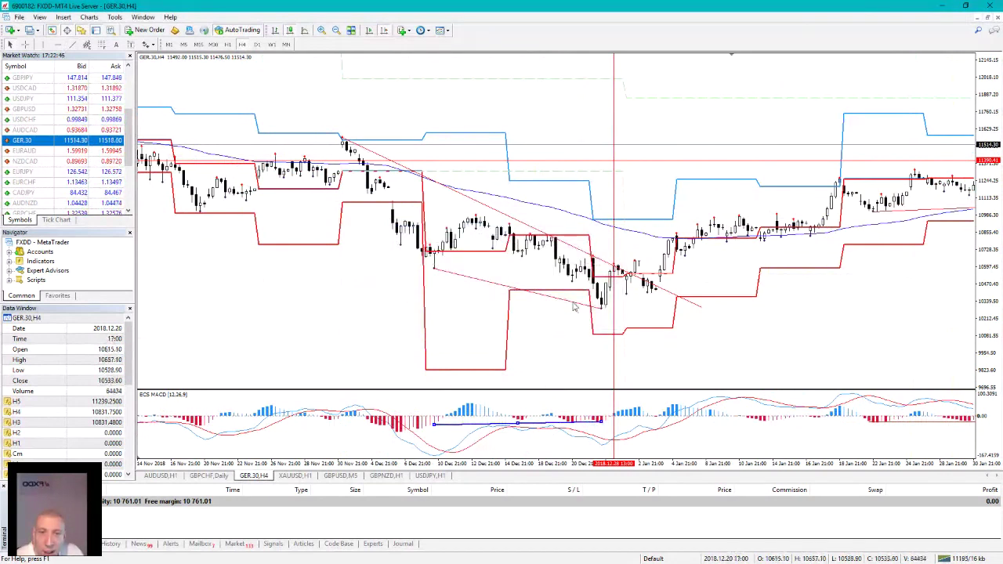
Format the trend line under the December price lows as blue, matching the MACD trend line
{"action": "double_click", "coordinate": [575, 302]}
{"action": "right_click", "coordinate": [575, 307]}
{"action": "left_click", "coordinate": [596, 311]}
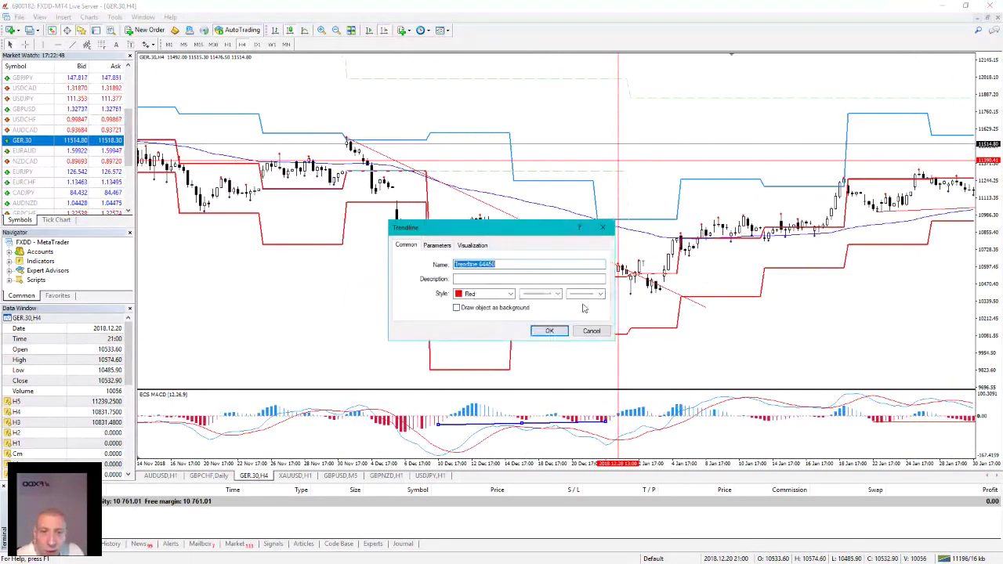
{"action": "left_click", "coordinate": [513, 295]}
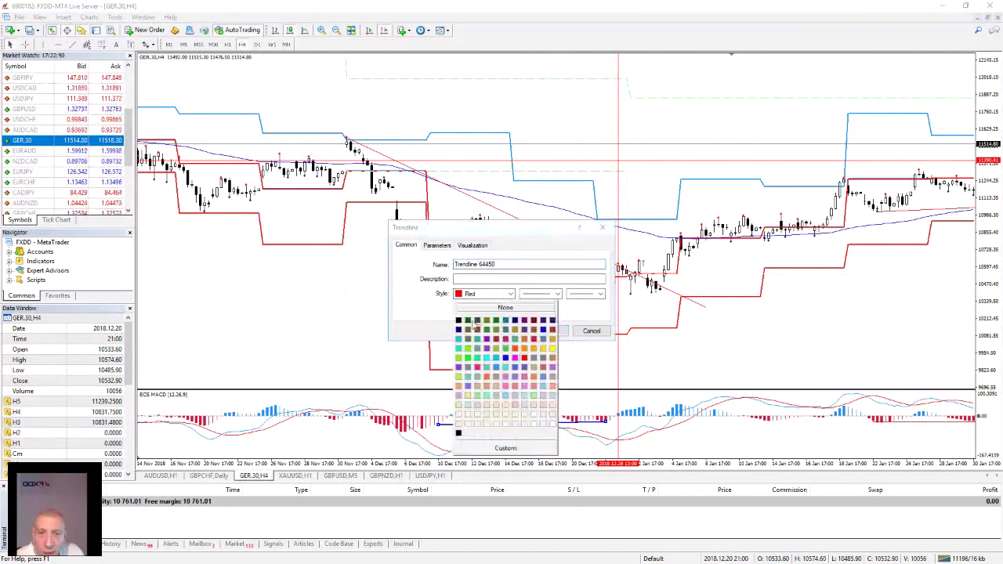
{"action": "left_click", "coordinate": [507, 359]}
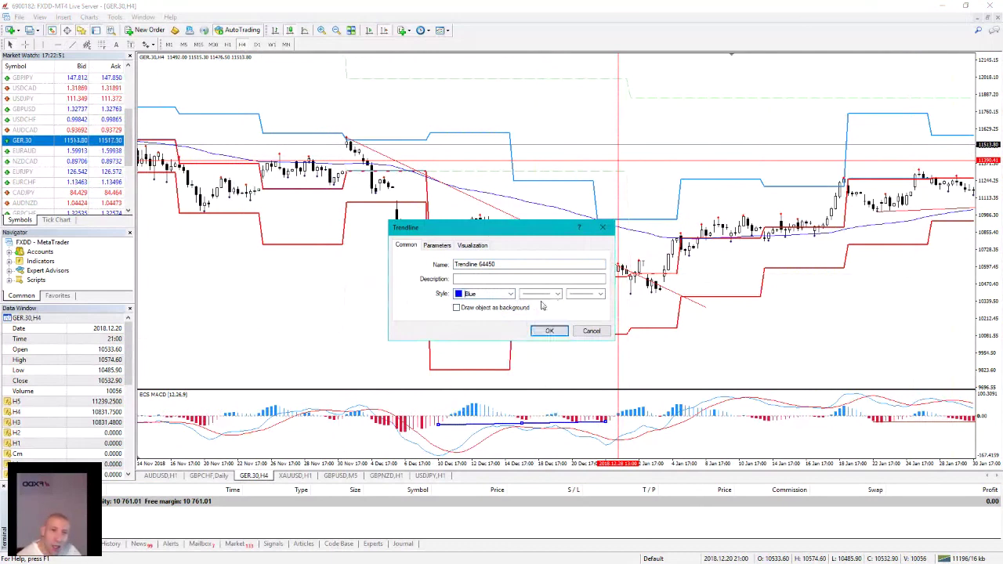
{"action": "left_click", "coordinate": [550, 331]}
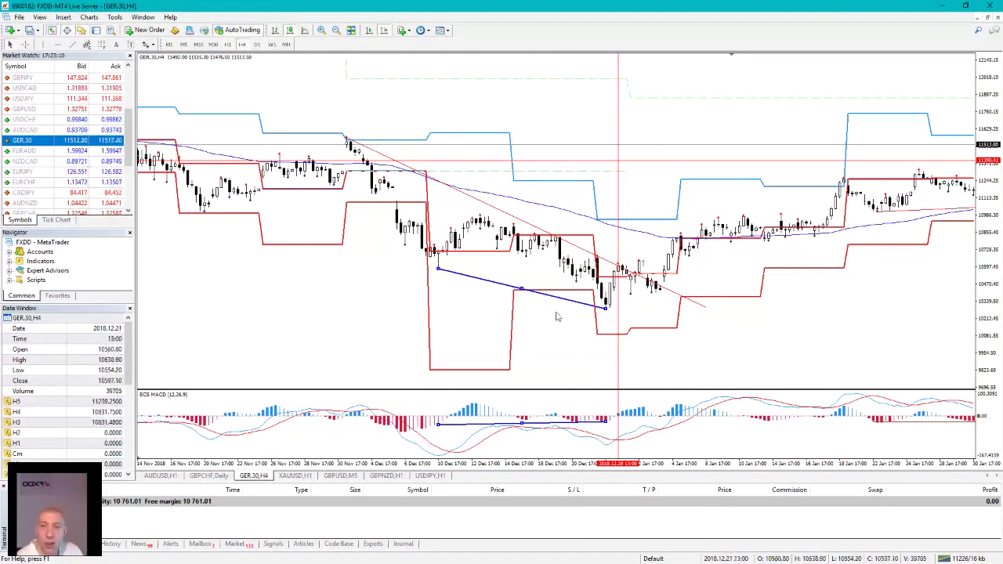
Draw a trend line connecting the mid-October 2018 price low to the lower low in late October
{"action": "left_click_drag", "start_coordinate": [556, 316], "coordinate": [676, 267]}
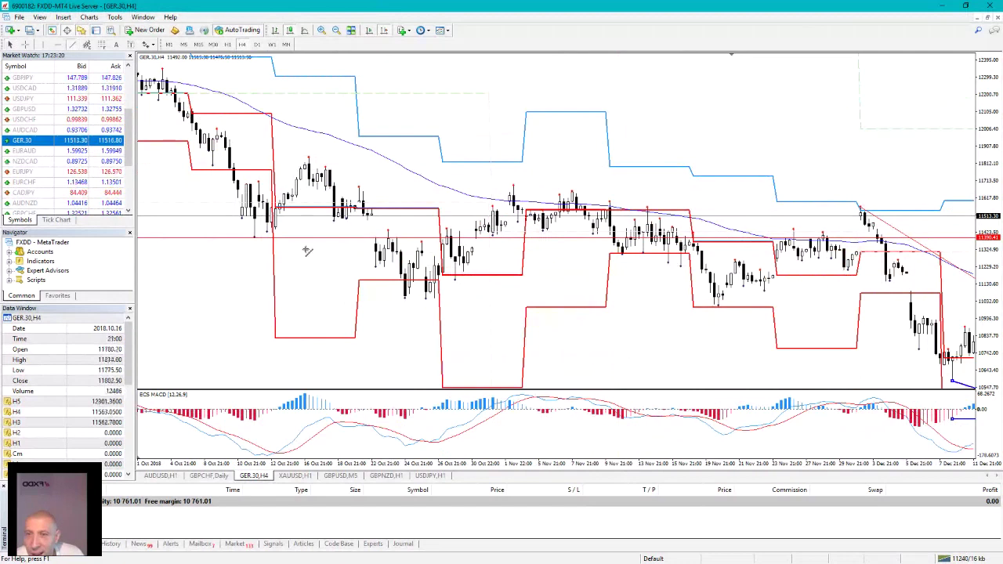
{"action": "left_click_drag", "start_coordinate": [254, 237], "coordinate": [404, 298]}
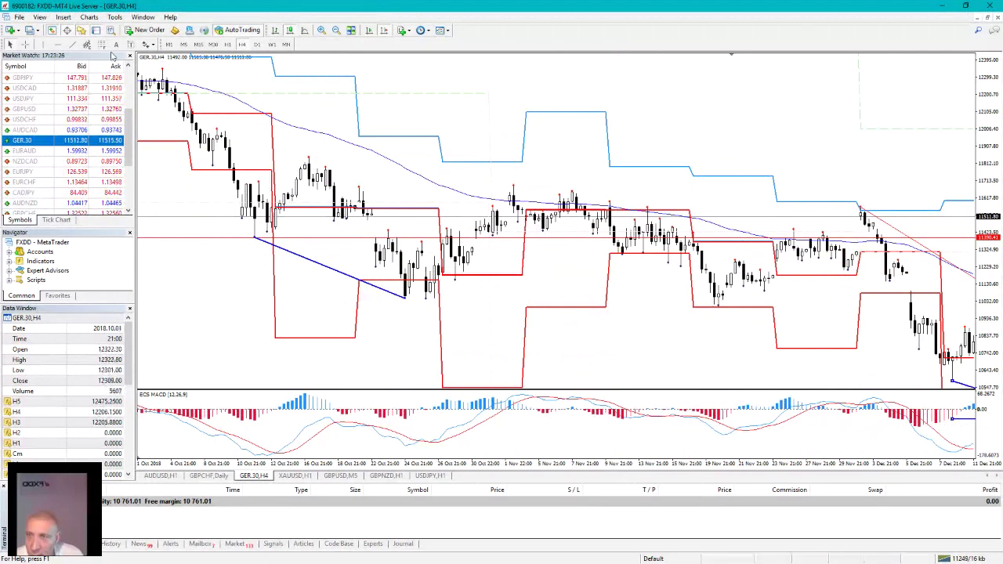
Place vertical lines at the two October 2018 price lows and draw a descending trend line over the highs from mid to late October
{"action": "left_click", "coordinate": [46, 46]}
{"action": "left_click_drag", "start_coordinate": [271, 200], "coordinate": [254, 170]}
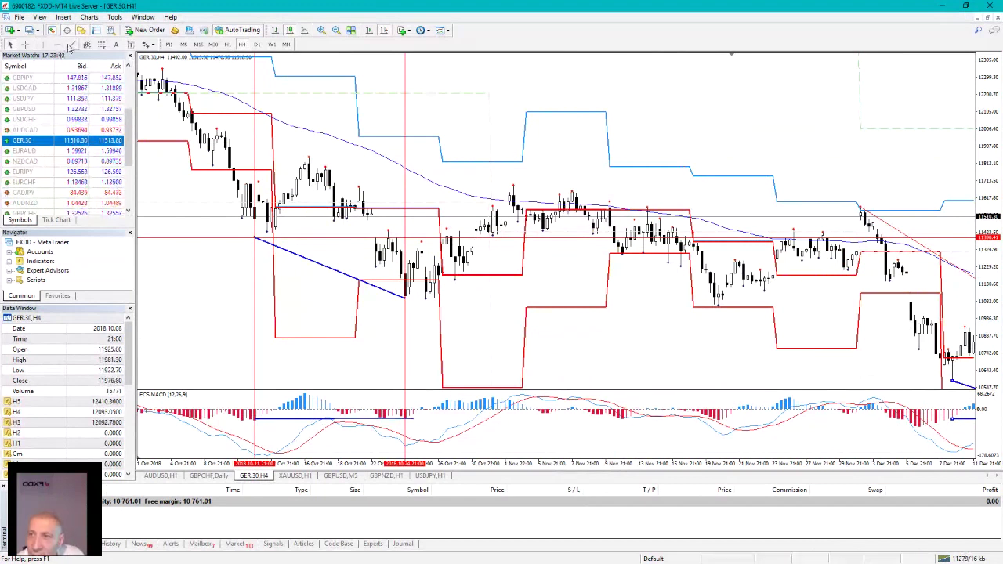
{"action": "mouse_move", "coordinate": [309, 157]}
{"action": "left_mouse_down"}
{"action": "mouse_move", "coordinate": [478, 270]}
{"action": "mouse_move", "coordinate": [497, 260]}
{"action": "mouse_move", "coordinate": [492, 251]}
{"action": "left_mouse_up"}
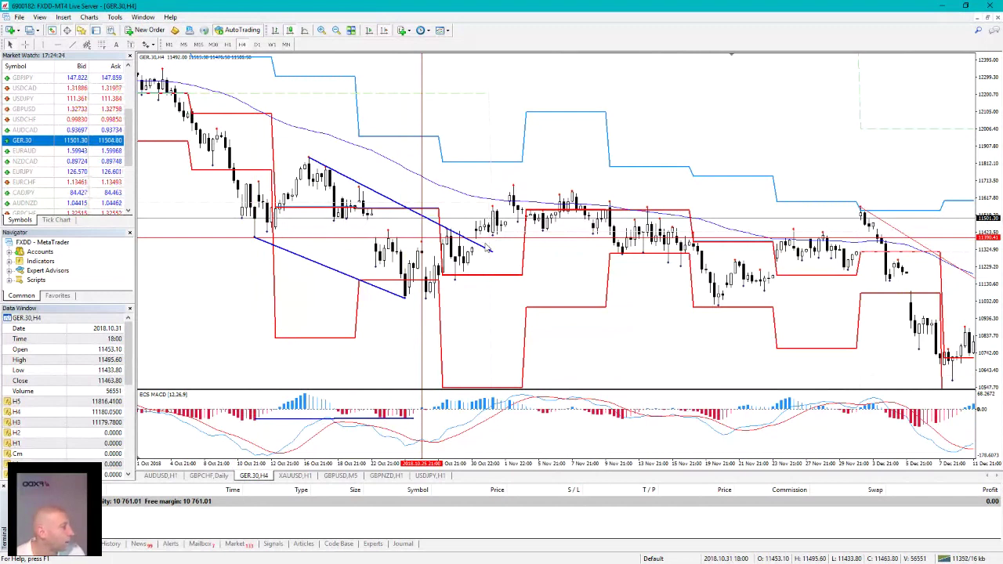
Draw a trend line connecting the 18 July 2018 price high to the higher high on 27 July
{"action": "left_click_drag", "start_coordinate": [480, 247], "coordinate": [944, 248]}
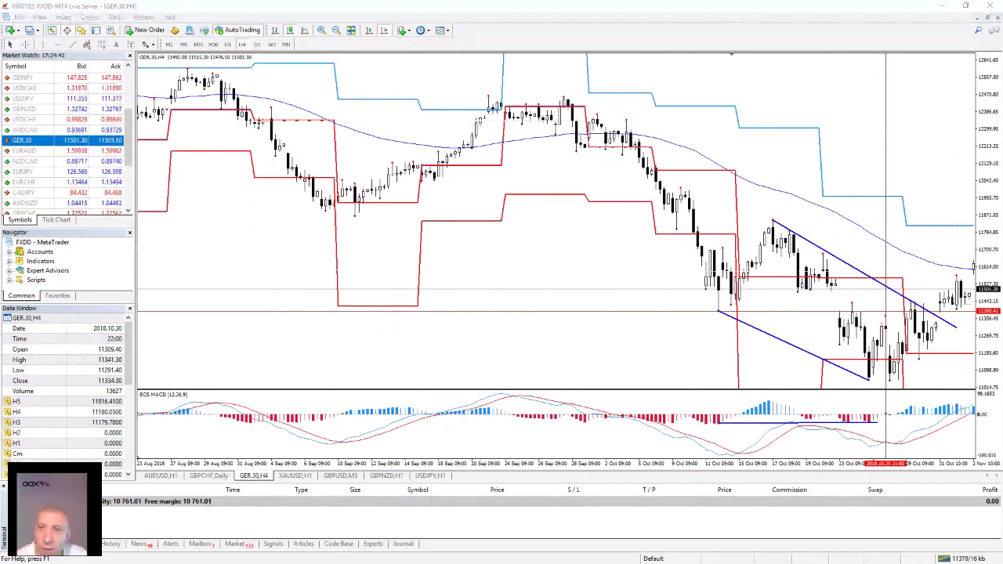
{"action": "left_click", "coordinate": [723, 222]}
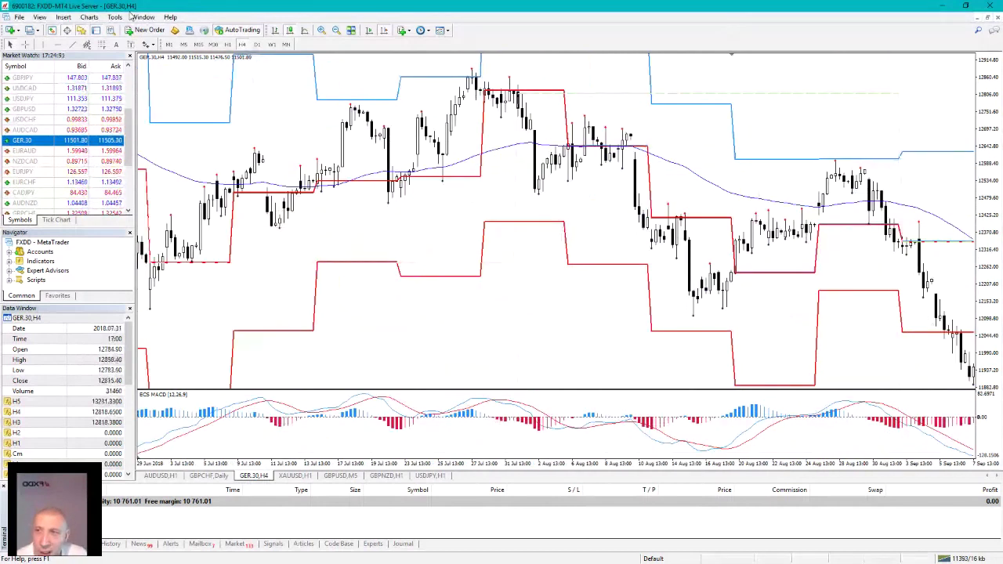
{"action": "left_click", "coordinate": [71, 45]}
{"action": "left_click_drag", "start_coordinate": [351, 106], "coordinate": [473, 71]}
Place vertical lines at 2018.07.18 09:00 and 2018.07.27 13:00, through the two July price highs
{"action": "left_click", "coordinate": [43, 45]}
{"action": "left_click_drag", "start_coordinate": [367, 116], "coordinate": [352, 112]}
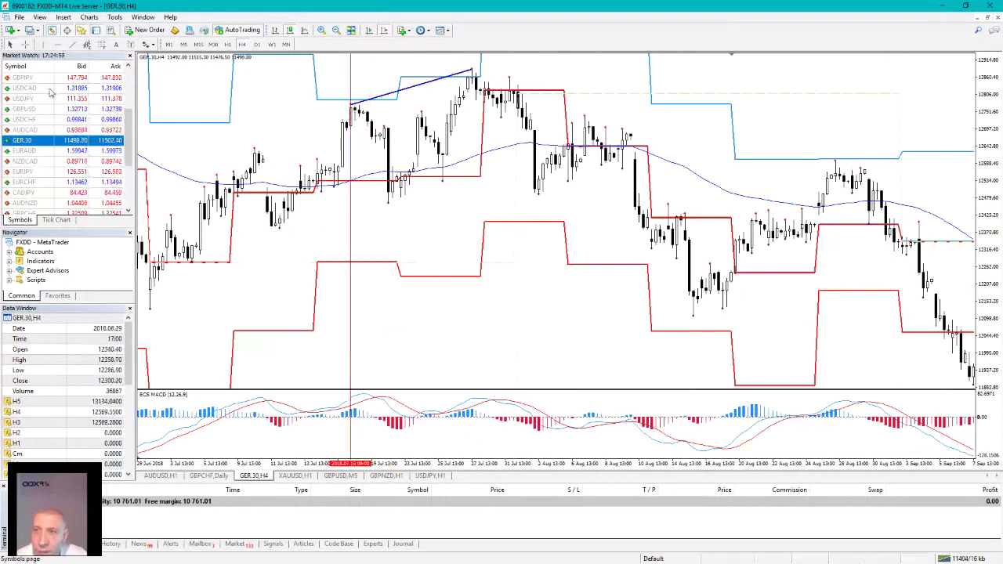
{"action": "left_click", "coordinate": [44, 45]}
{"action": "left_click", "coordinate": [450, 108]}
{"action": "left_click_drag", "start_coordinate": [451, 235], "coordinate": [472, 235]}
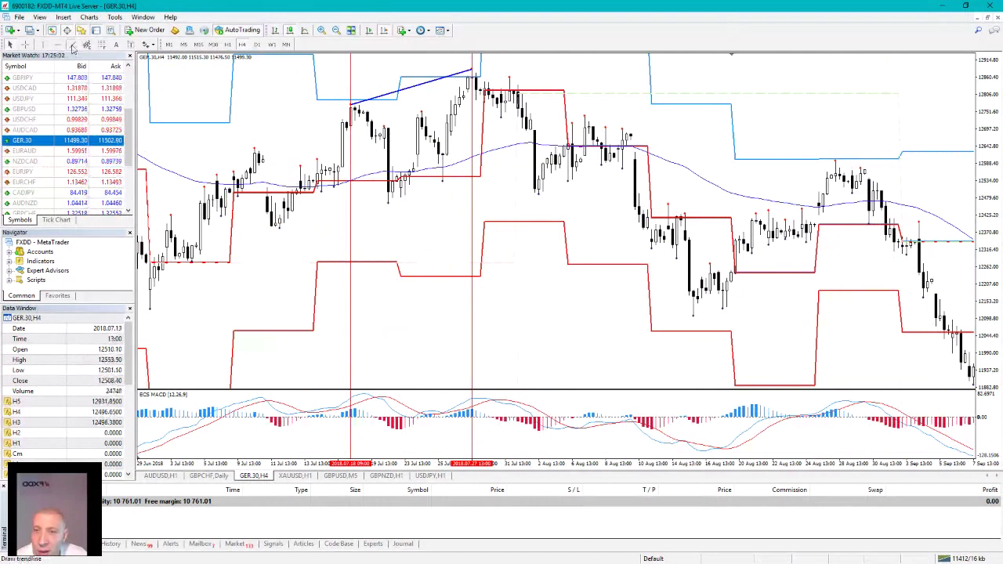
Draw a nearly flat trend line across the two July MACD peaks and a rising trend line under the late-July price lows
{"action": "left_click_drag", "start_coordinate": [366, 410], "coordinate": [487, 409]}
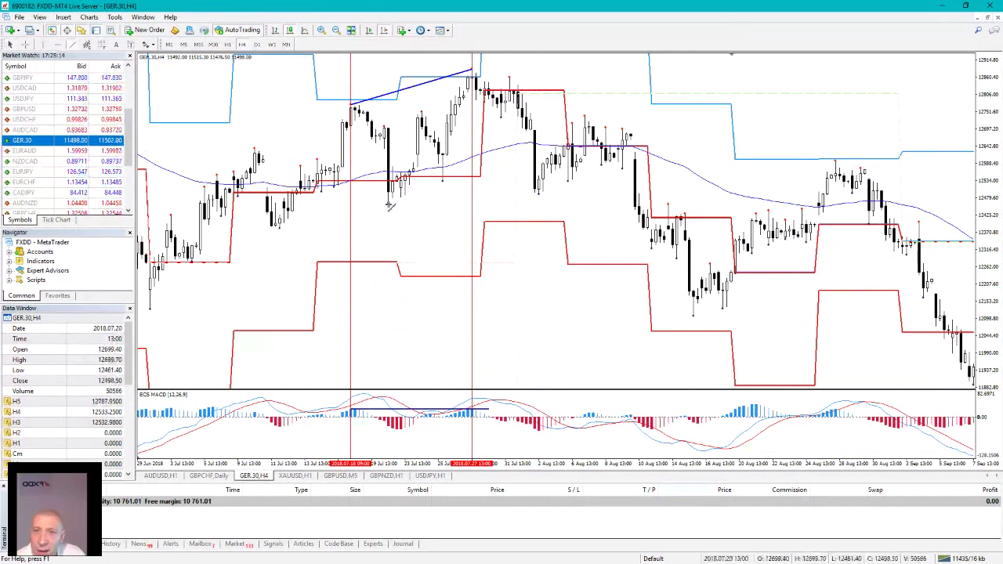
{"action": "left_click_drag", "start_coordinate": [389, 202], "coordinate": [630, 101]}
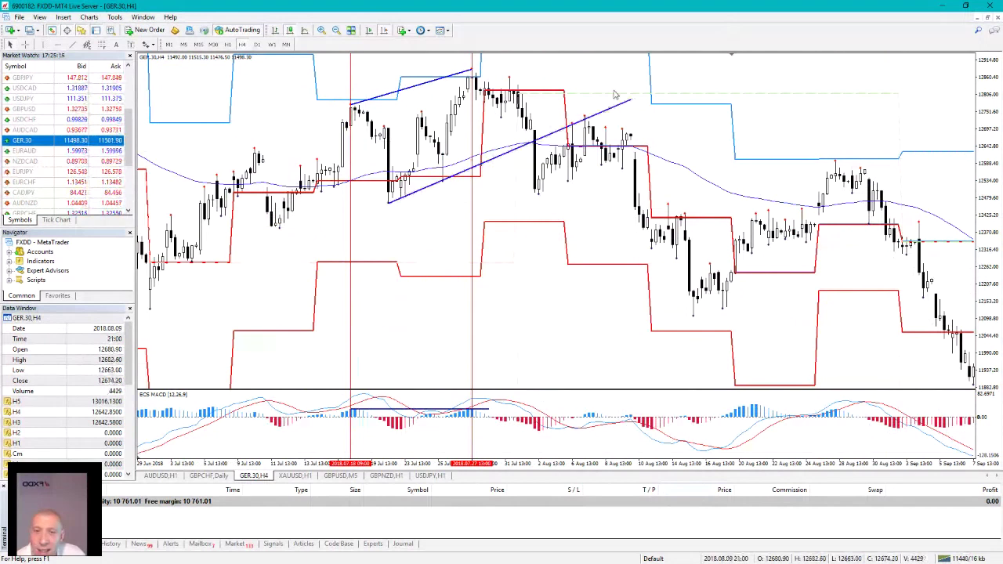
{"action": "left_click", "coordinate": [492, 248]}
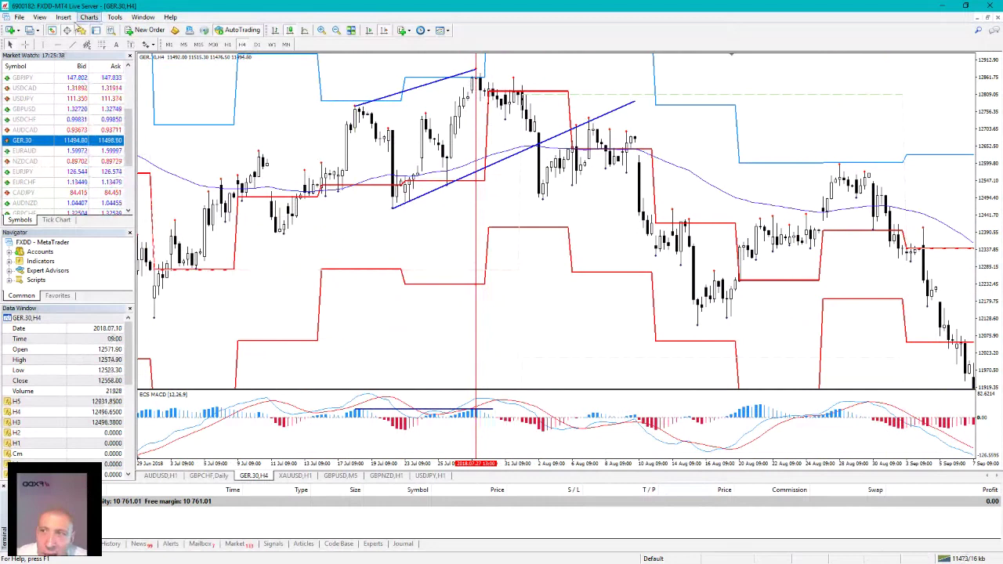
Draw a trend line connecting the 7 May 2018 price high to the higher high on 22 May
{"action": "left_click", "coordinate": [43, 45]}
{"action": "left_click", "coordinate": [500, 267]}
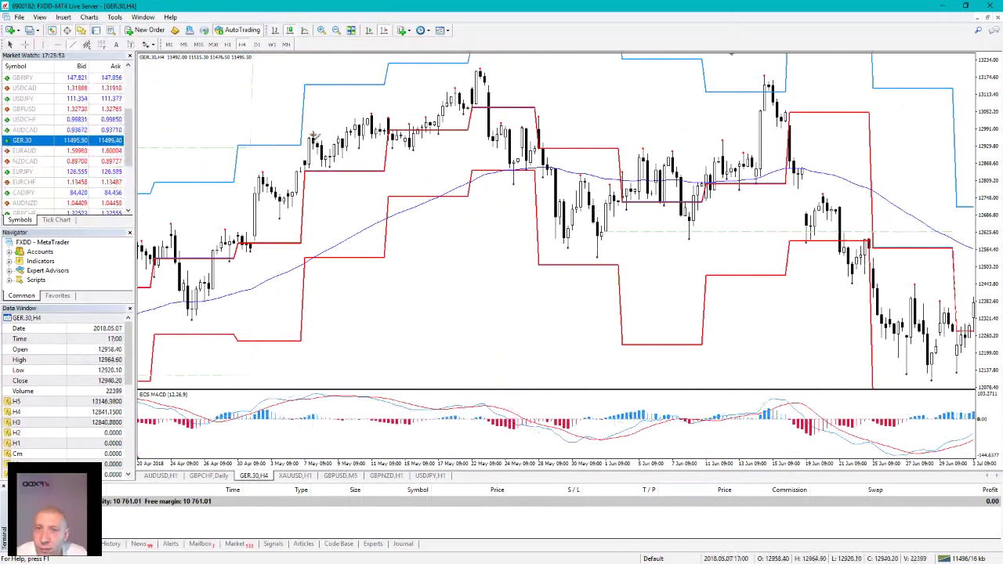
{"action": "left_click_drag", "start_coordinate": [312, 139], "coordinate": [480, 71]}
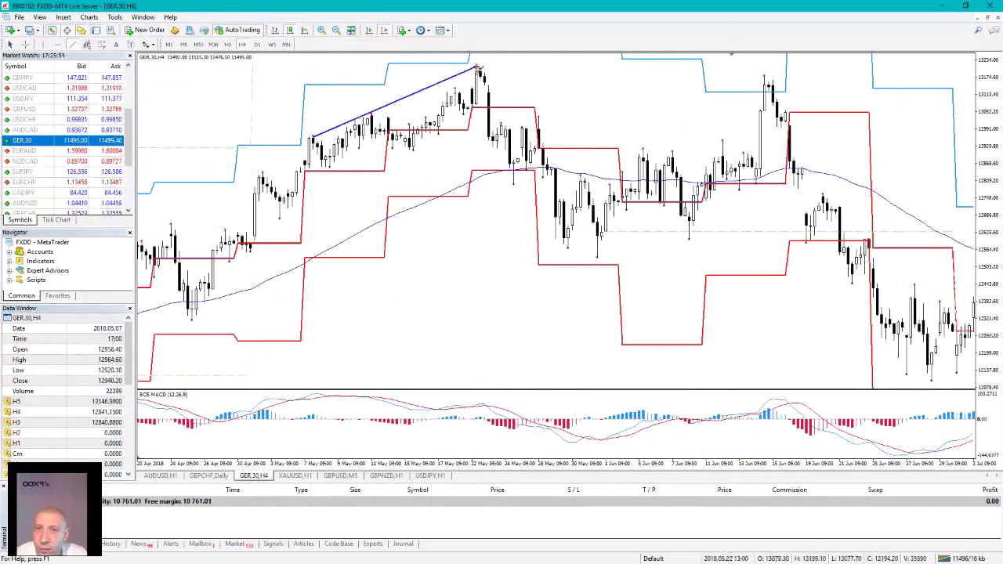
Place vertical lines at 2018.05.07 17:00 and 2018.05.22 13:00, through the two May price highs
{"action": "left_click", "coordinate": [43, 44]}
{"action": "left_click_drag", "start_coordinate": [318, 107], "coordinate": [312, 109]}
{"action": "left_click", "coordinate": [40, 45]}
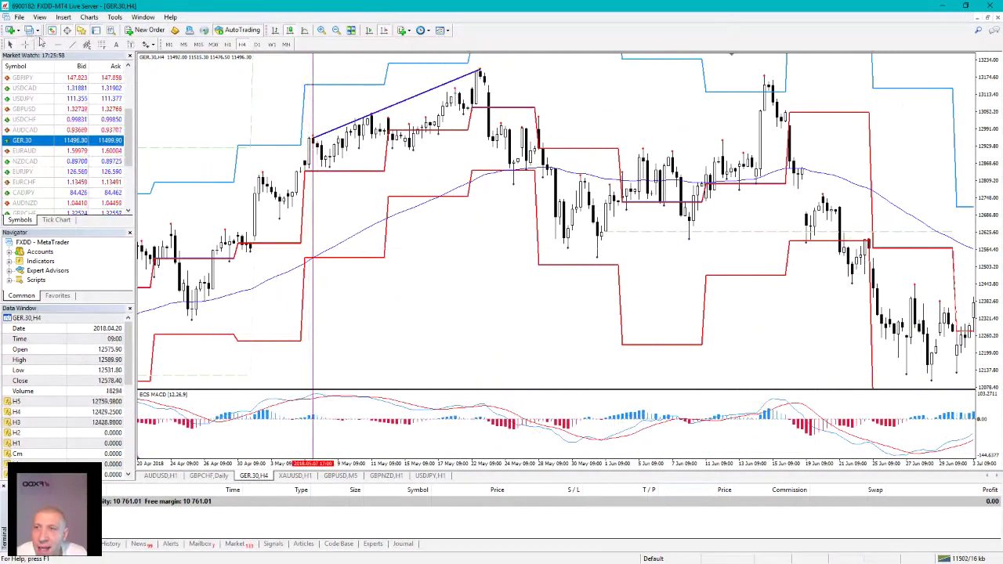
{"action": "left_click_drag", "start_coordinate": [487, 114], "coordinate": [482, 136]}
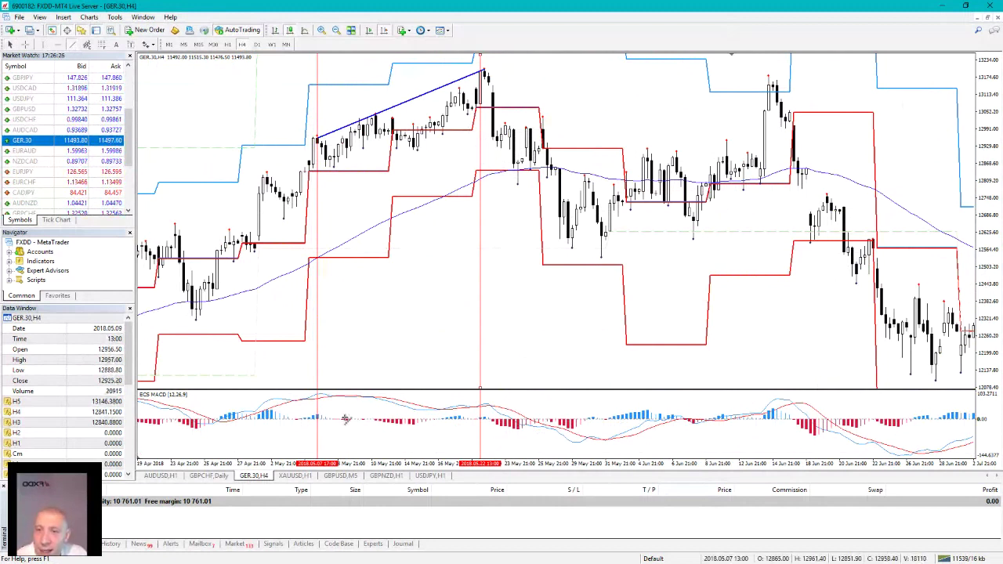
Draw a trend line in the MACD window between the May vertical lines and a rising trend line under the mid-May price lows
{"action": "mouse_move", "coordinate": [319, 416]}
{"action": "left_mouse_down"}
{"action": "mouse_move", "coordinate": [494, 416]}
{"action": "mouse_move", "coordinate": [485, 415]}
{"action": "left_mouse_up"}
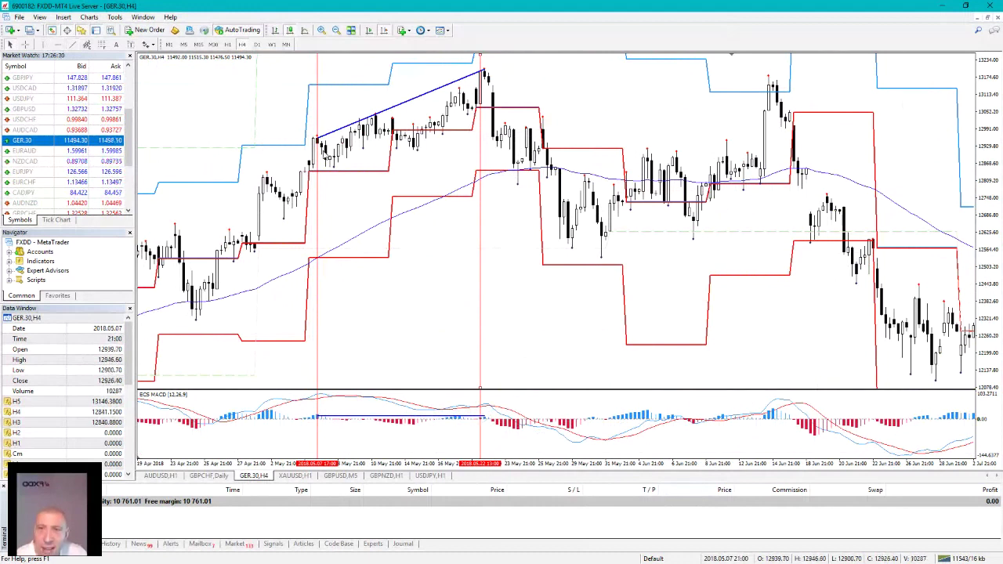
{"action": "double_click", "coordinate": [318, 416]}
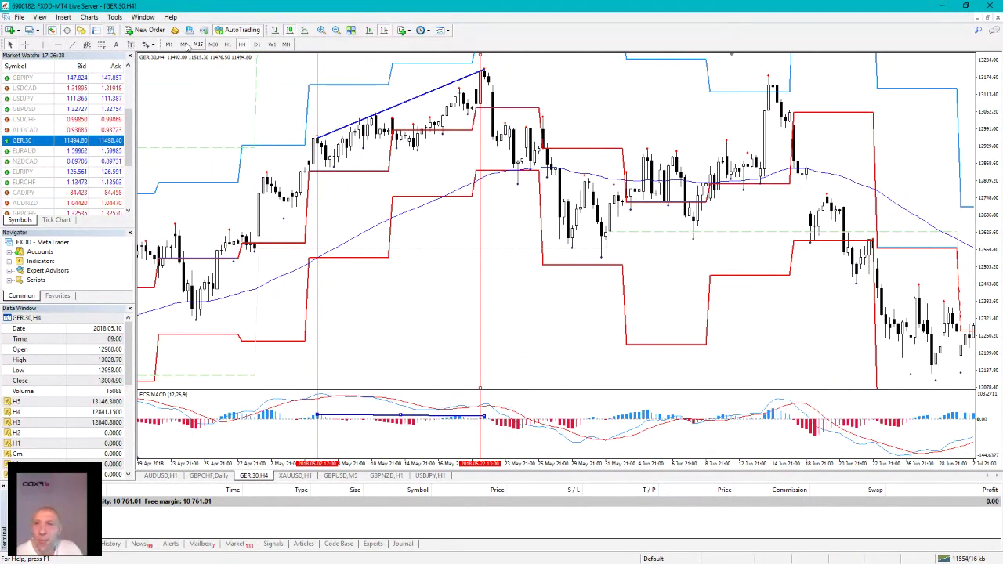
{"action": "left_click", "coordinate": [74, 47]}
{"action": "left_click_drag", "start_coordinate": [417, 151], "coordinate": [517, 76]}
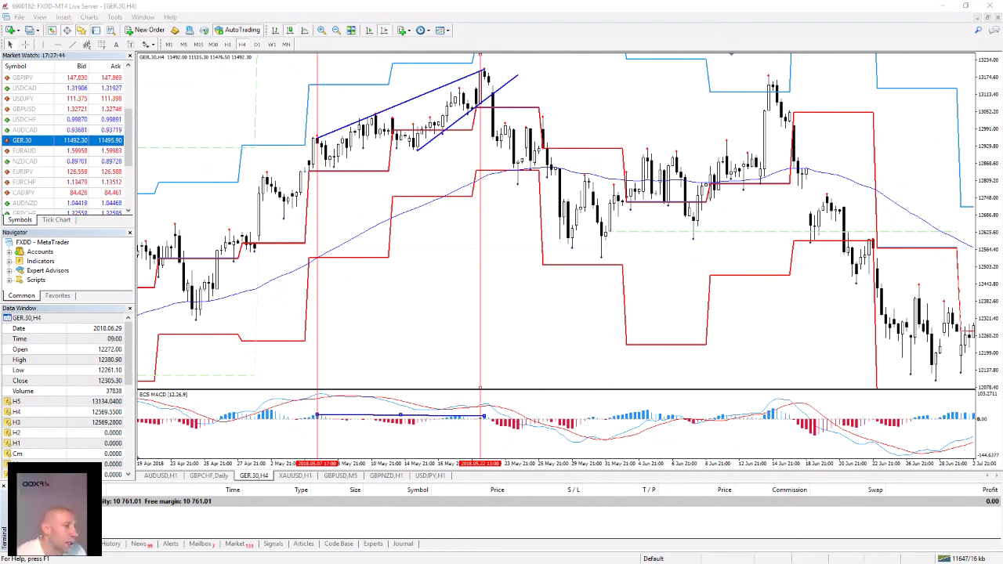
Switch to the slide presentation and review the divergence summary and the Exaggerated Bearish Divergence slide
{"action": "key", "text": "alt+Tab"}
{"action": "key", "text": "Left"}
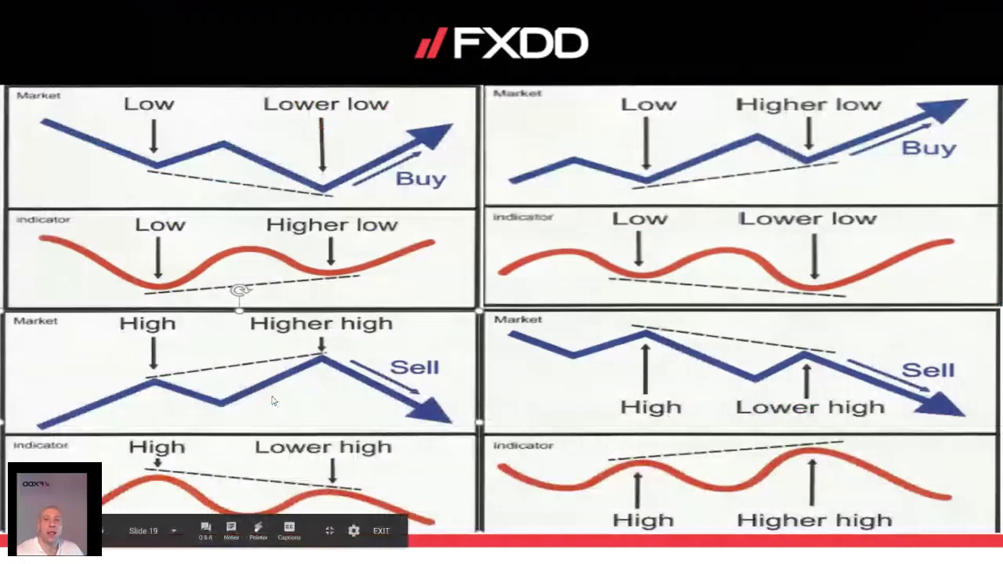
{"action": "key", "text": "Left"}
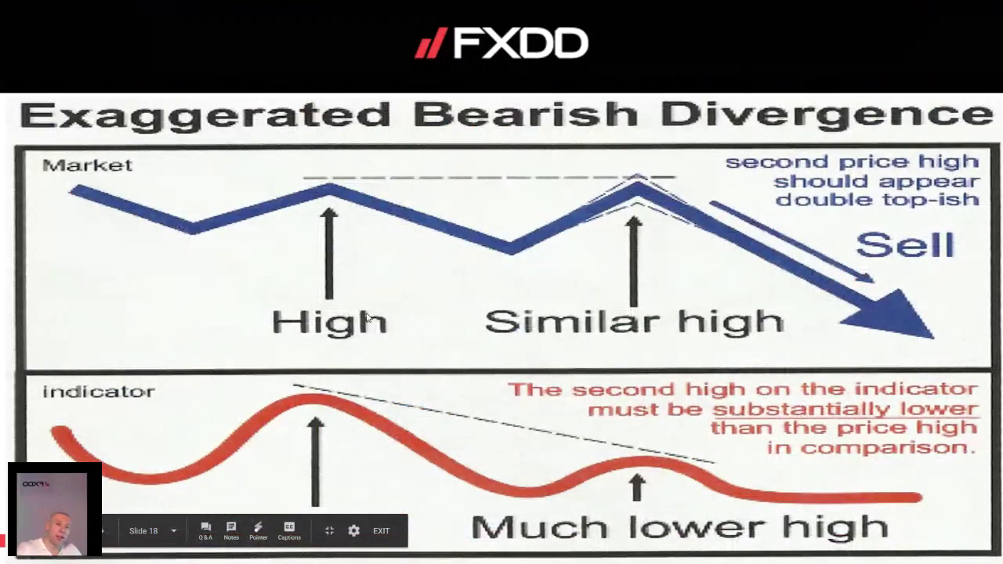
{"action": "key", "text": "Right"}
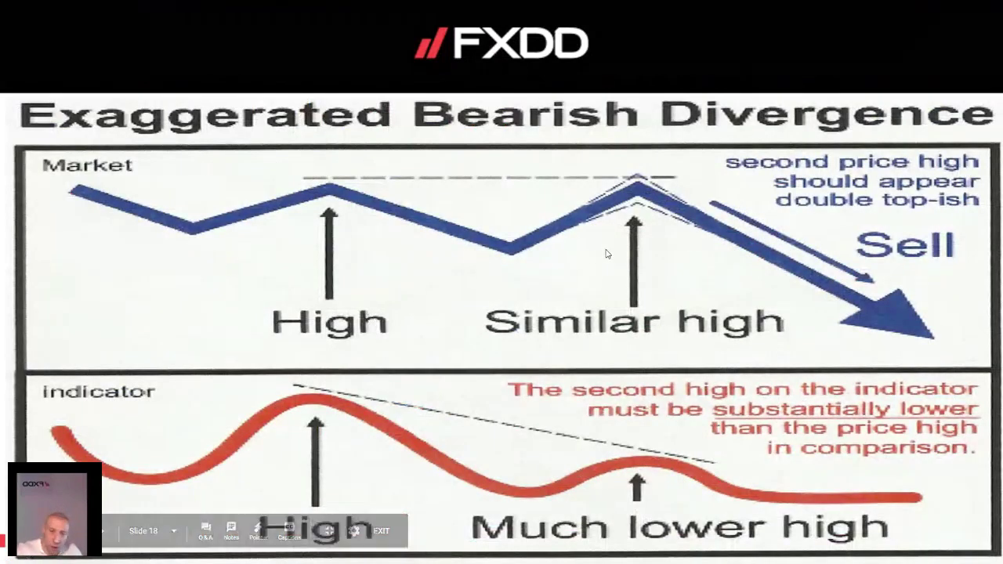